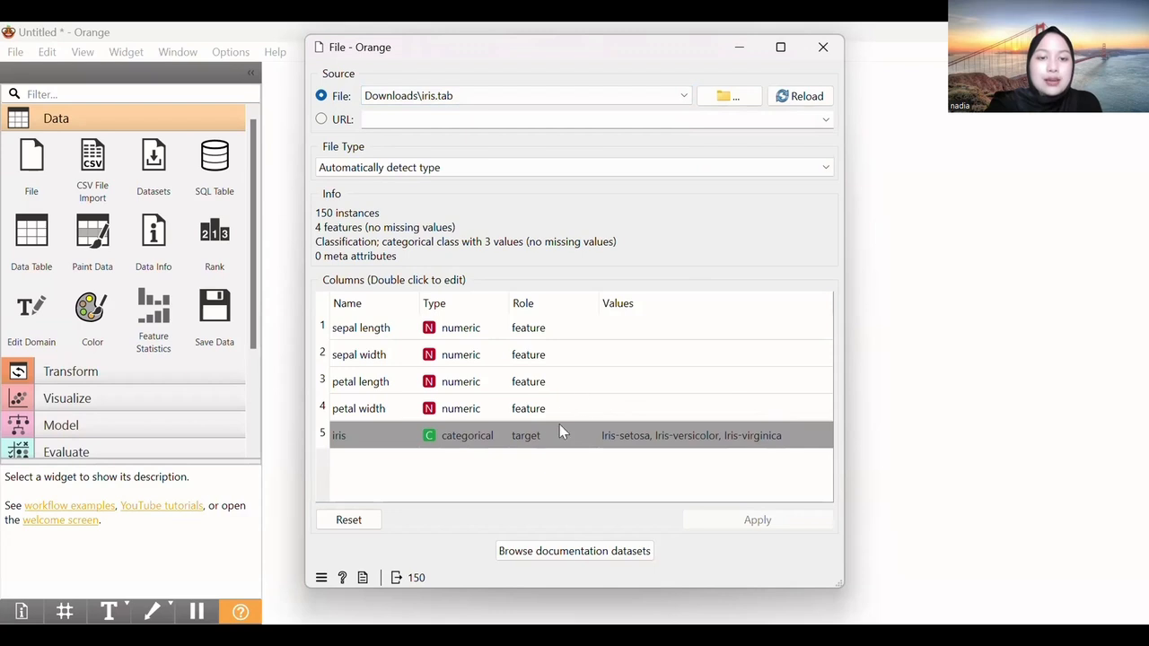
Keep the iris column's role as target, apply the settings, and close the File window
{"action": "double_click", "coordinate": [535, 439]}
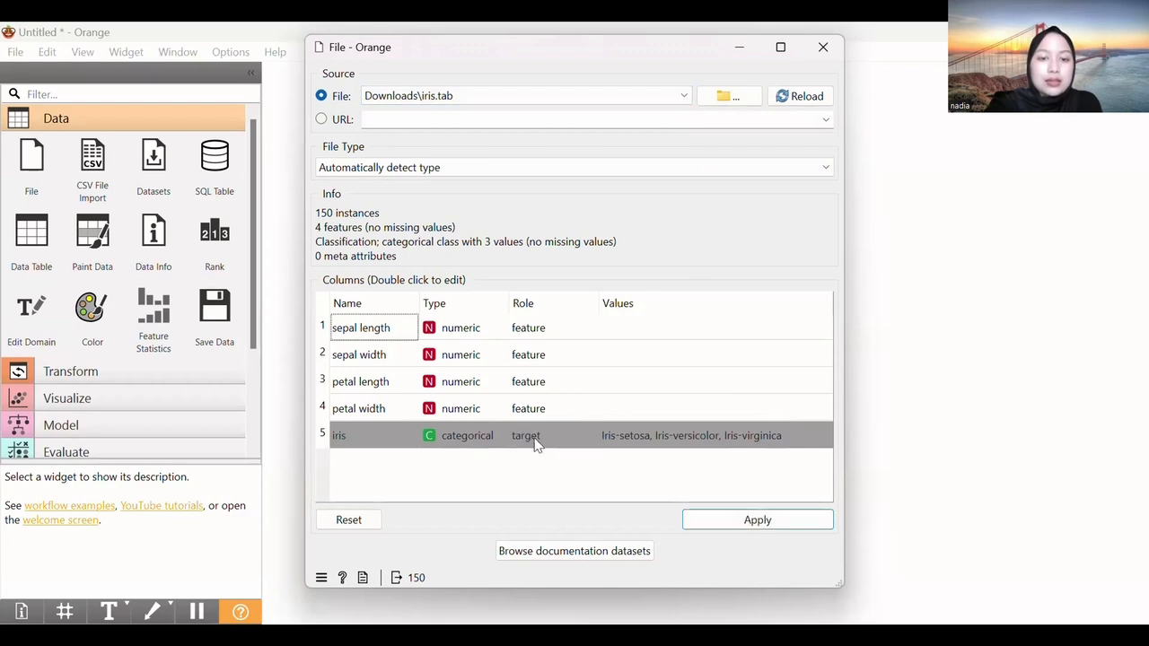
{"action": "double_click", "coordinate": [535, 441]}
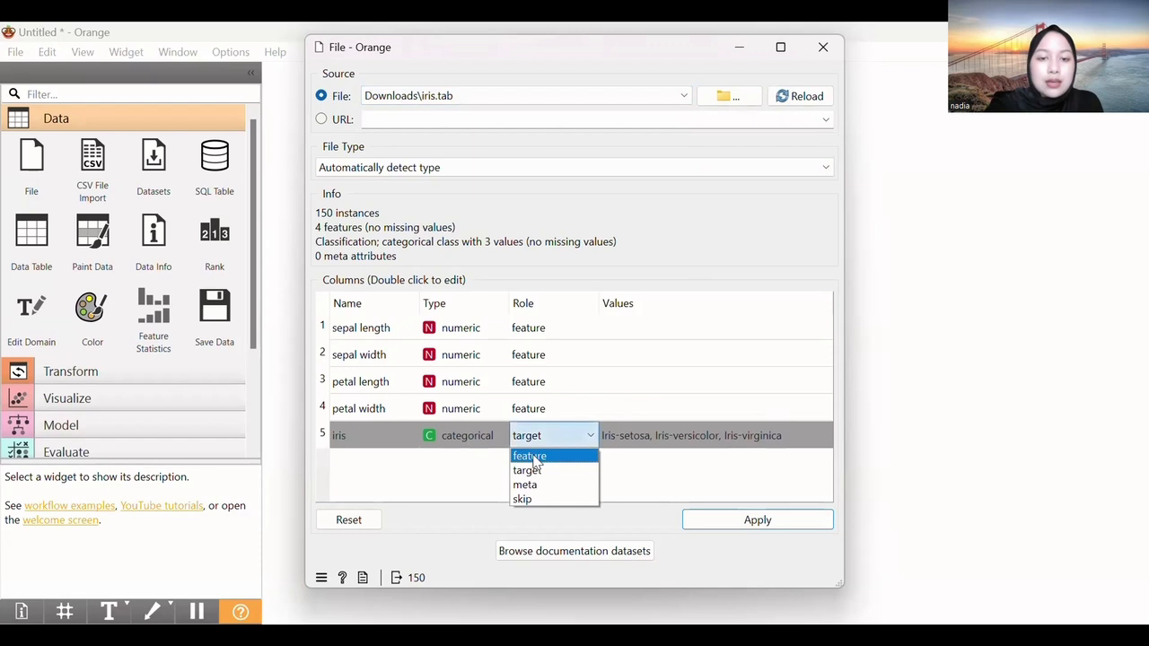
{"action": "left_click", "coordinate": [536, 473]}
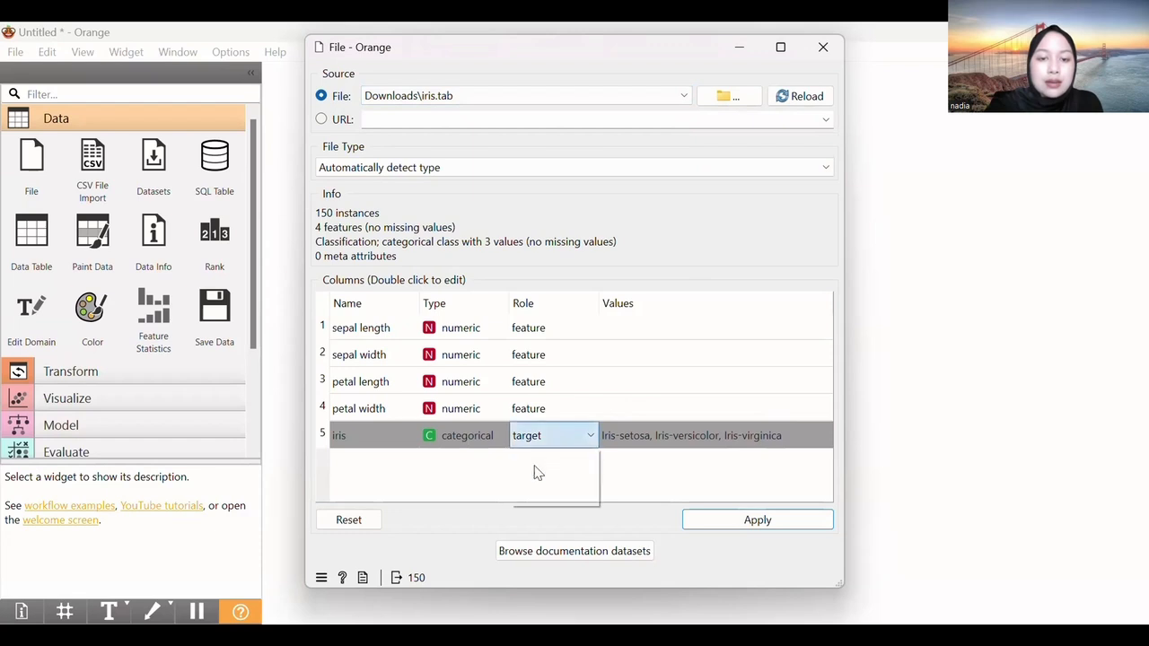
{"action": "left_click", "coordinate": [769, 524]}
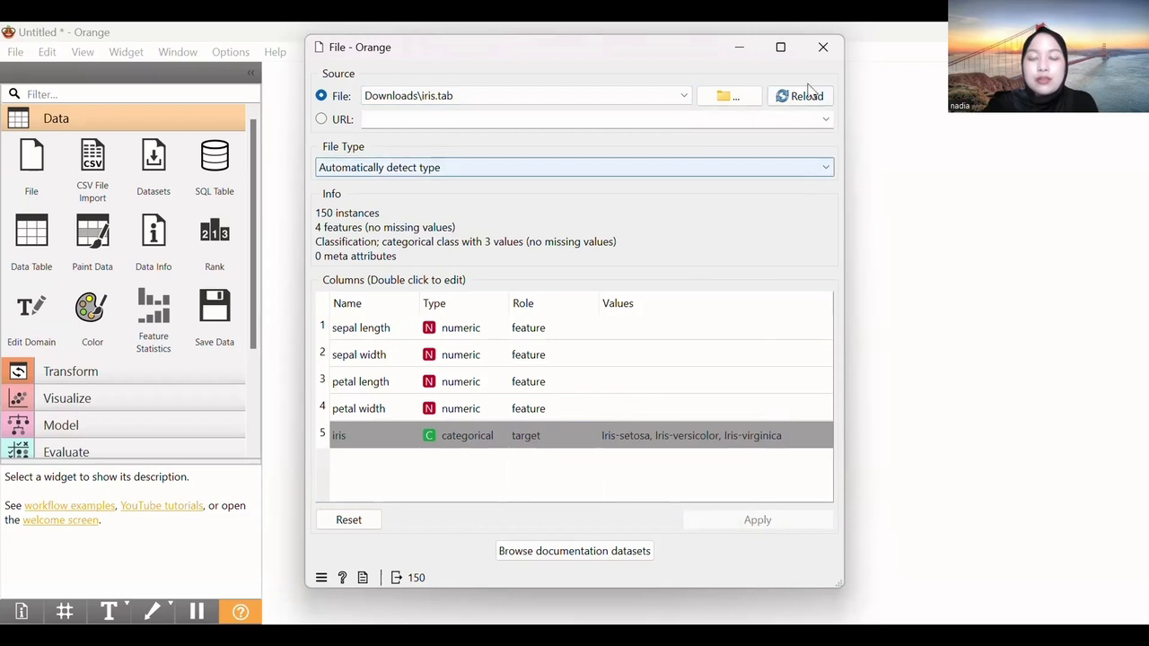
{"action": "left_click", "coordinate": [820, 45]}
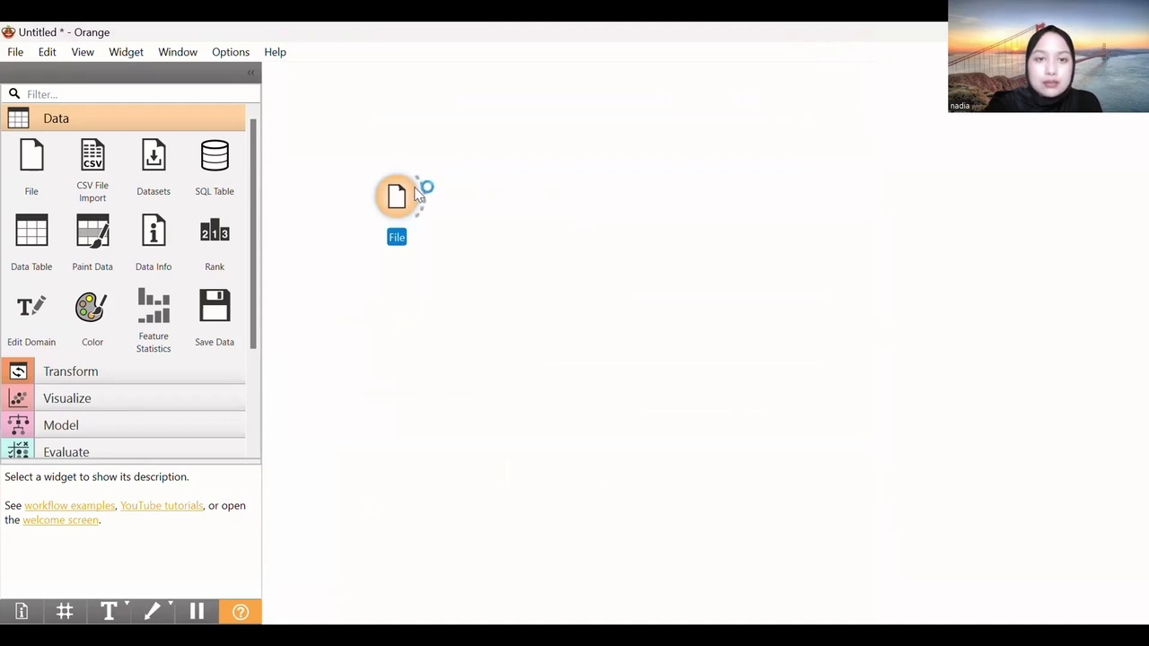
Add a Data Table node connected to the File node's data output
{"action": "left_click_drag", "start_coordinate": [434, 189], "coordinate": [544, 110]}
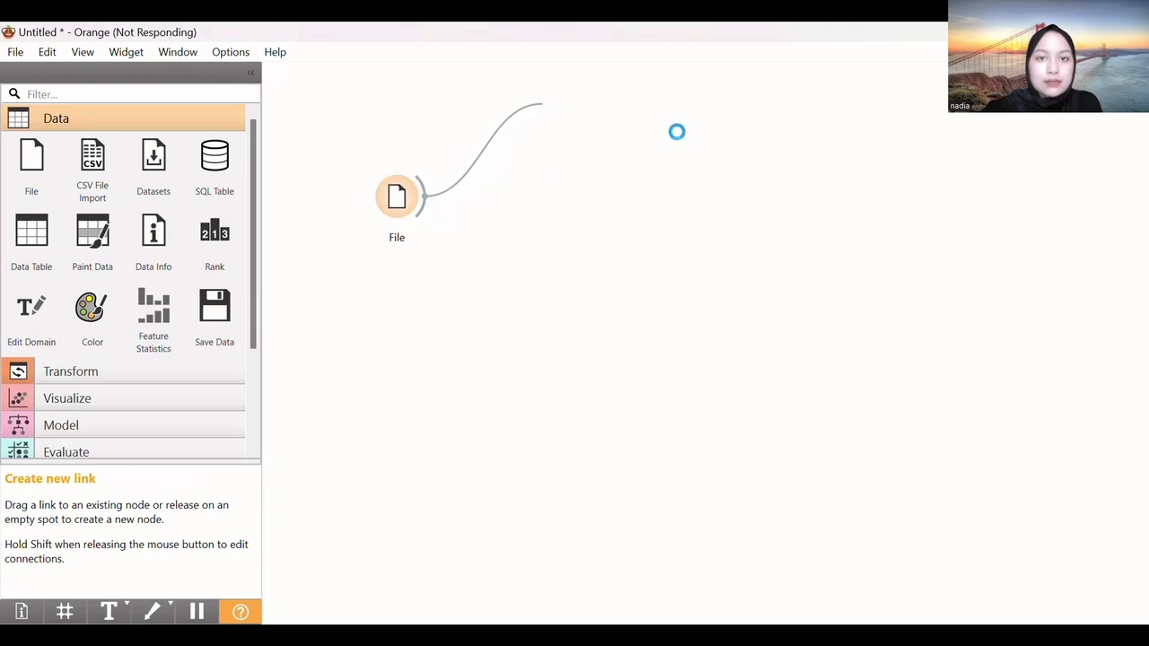
{"action": "left_click_drag", "start_coordinate": [677, 132], "coordinate": [508, 112]}
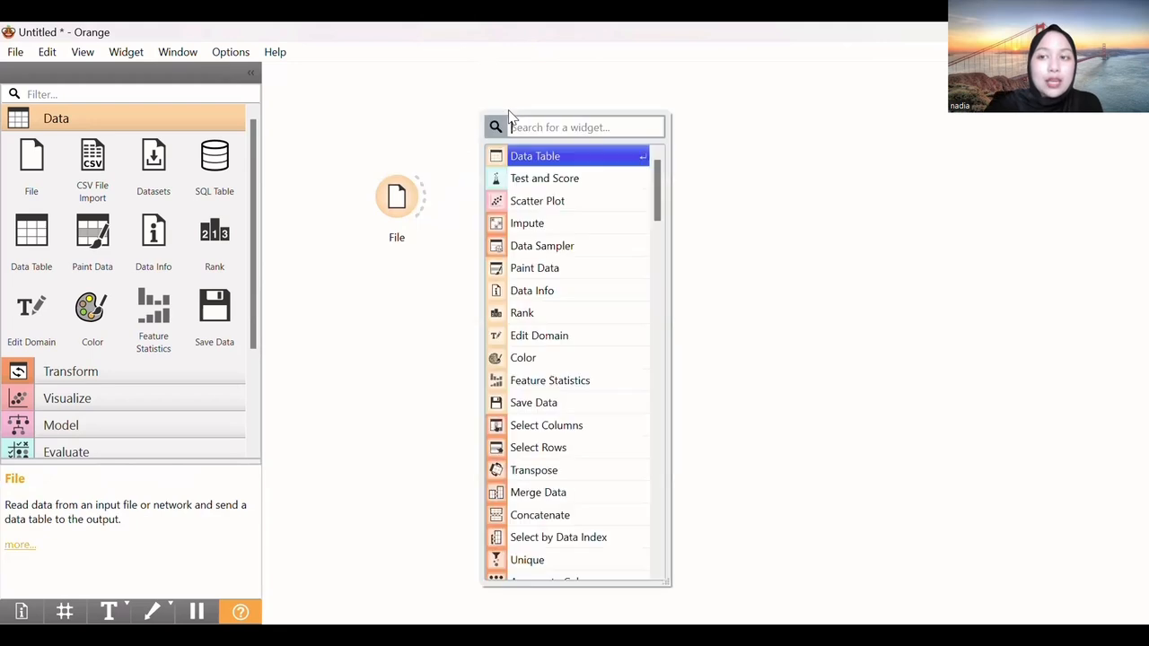
{"action": "left_click", "coordinate": [425, 195]}
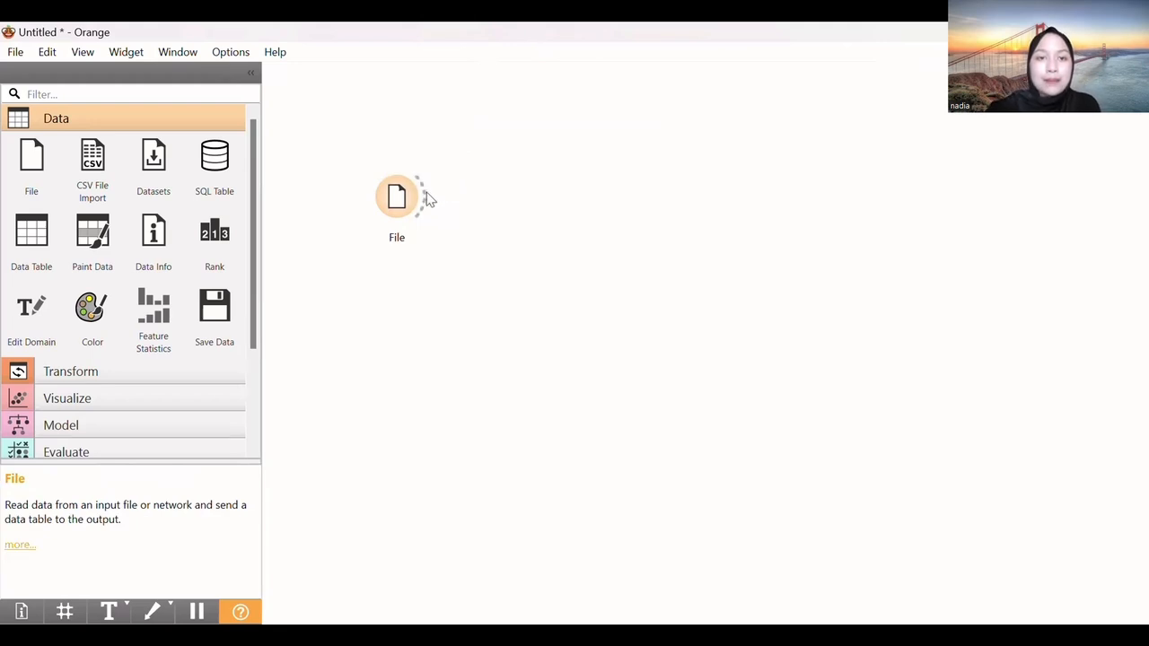
{"action": "left_click_drag", "start_coordinate": [426, 194], "coordinate": [511, 125]}
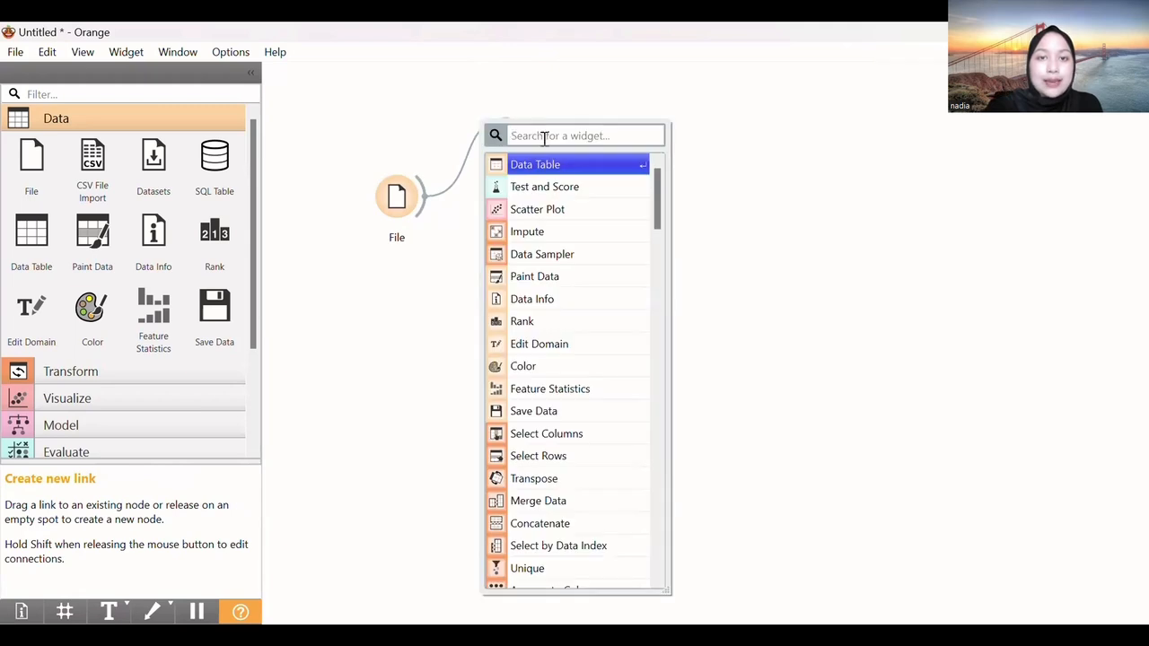
{"action": "left_click", "coordinate": [556, 164]}
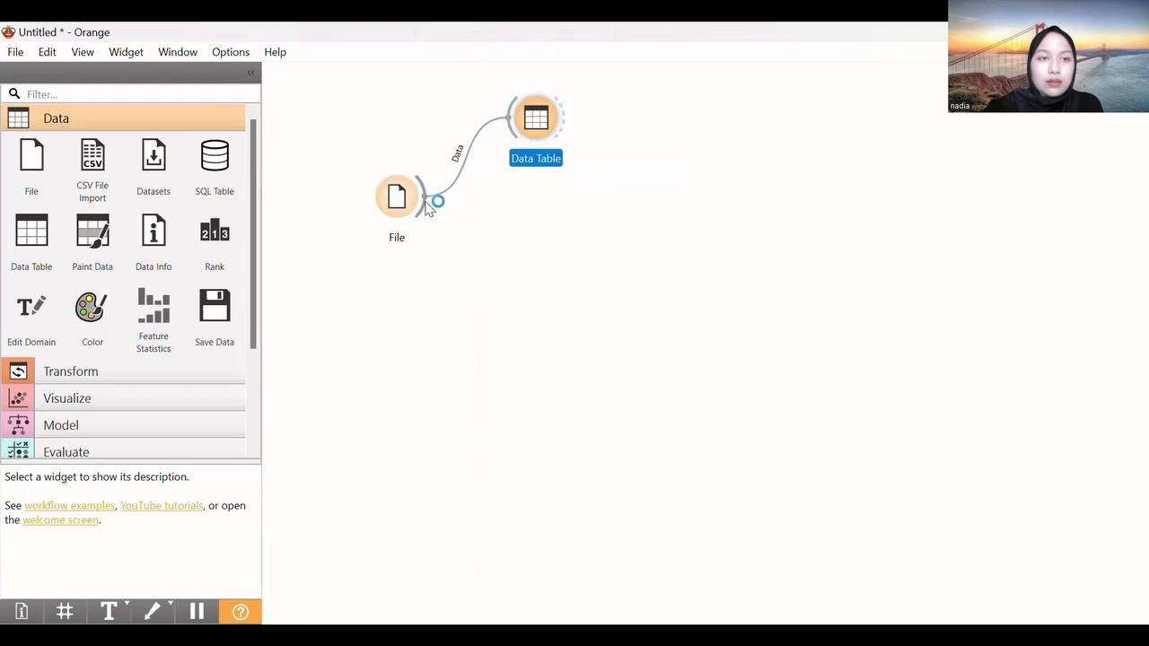
{"action": "left_click_drag", "start_coordinate": [429, 201], "coordinate": [608, 251]}
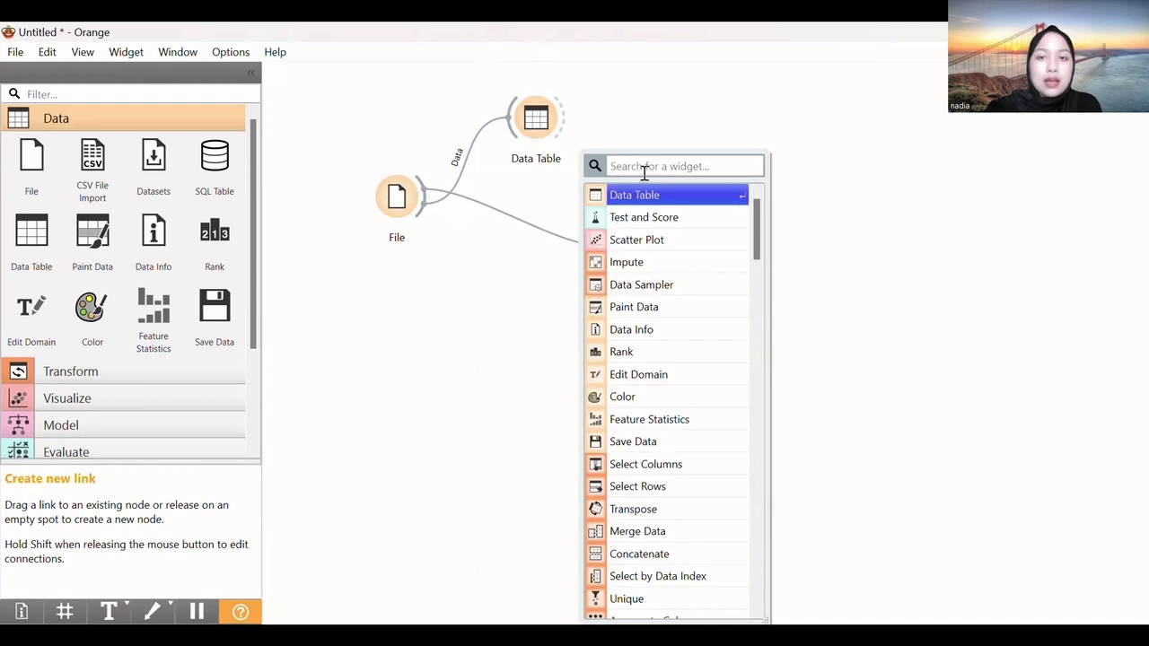
Add a Test and Score node fed by File and attach a Logistic Regression learner
{"action": "left_click", "coordinate": [650, 219]}
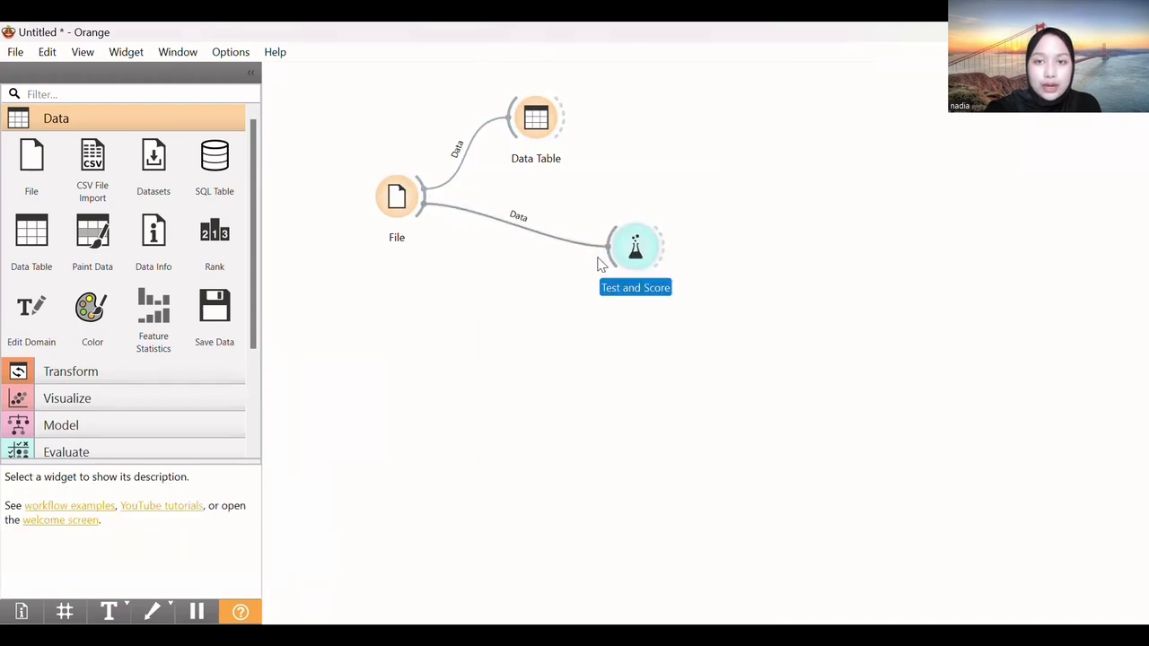
{"action": "left_click_drag", "start_coordinate": [598, 260], "coordinate": [460, 323]}
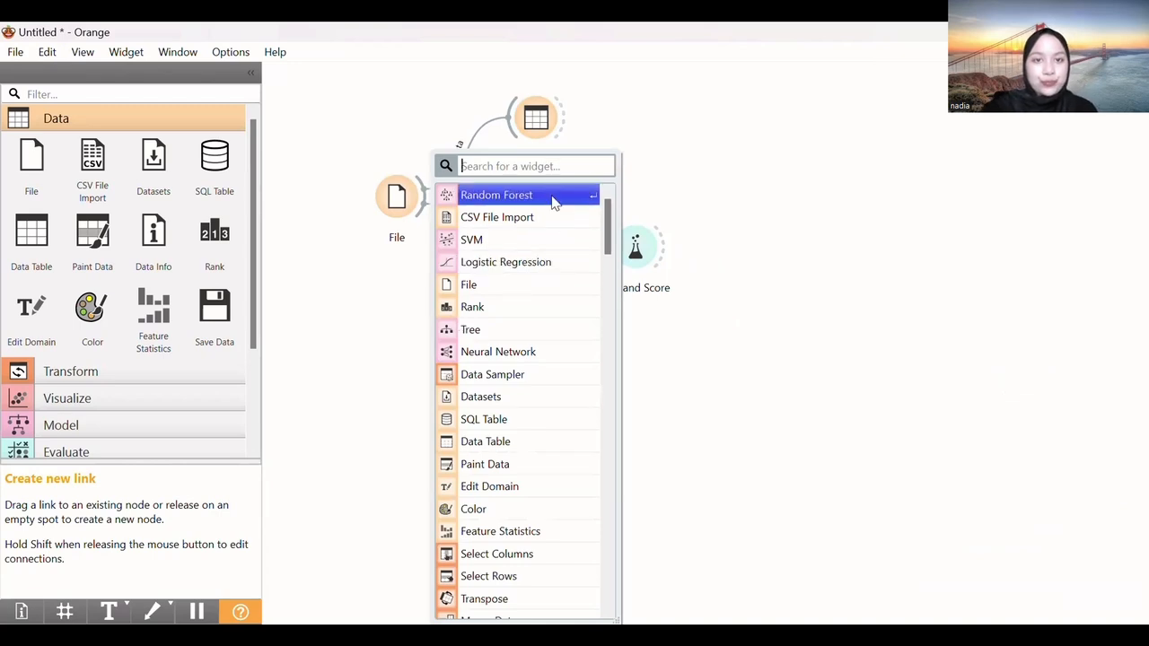
{"action": "left_click", "coordinate": [558, 264]}
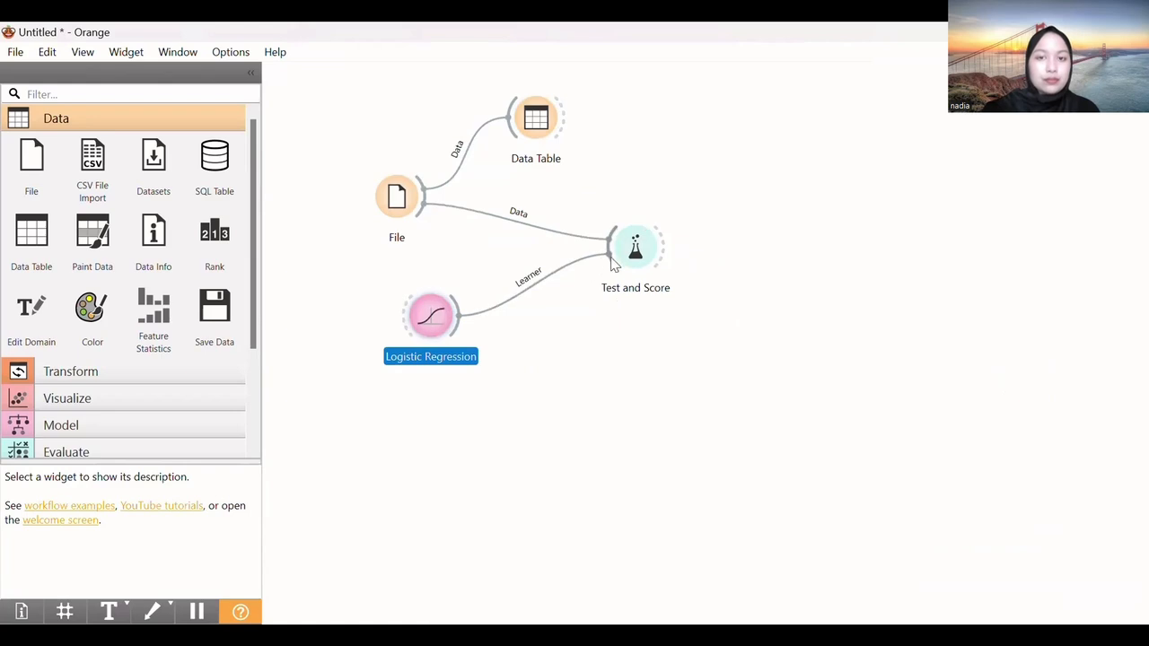
Attach Random Forest and SVM learners to Test and Score, dismissing the CCleaner popup
{"action": "left_click_drag", "start_coordinate": [609, 251], "coordinate": [510, 362]}
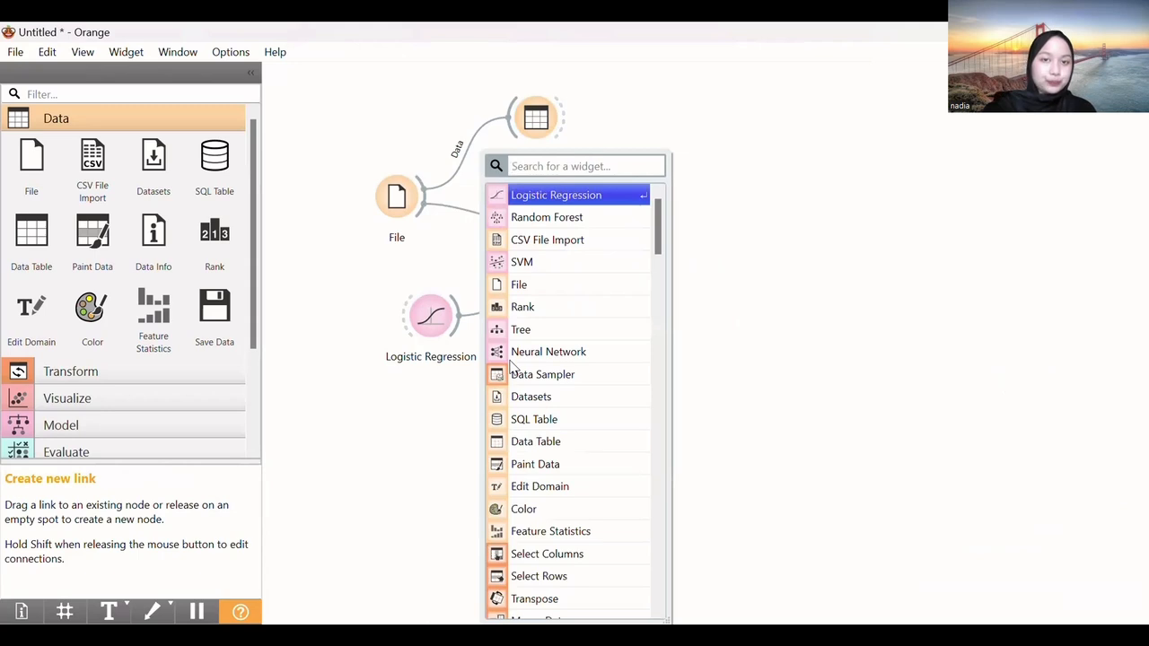
{"action": "left_click", "coordinate": [556, 219]}
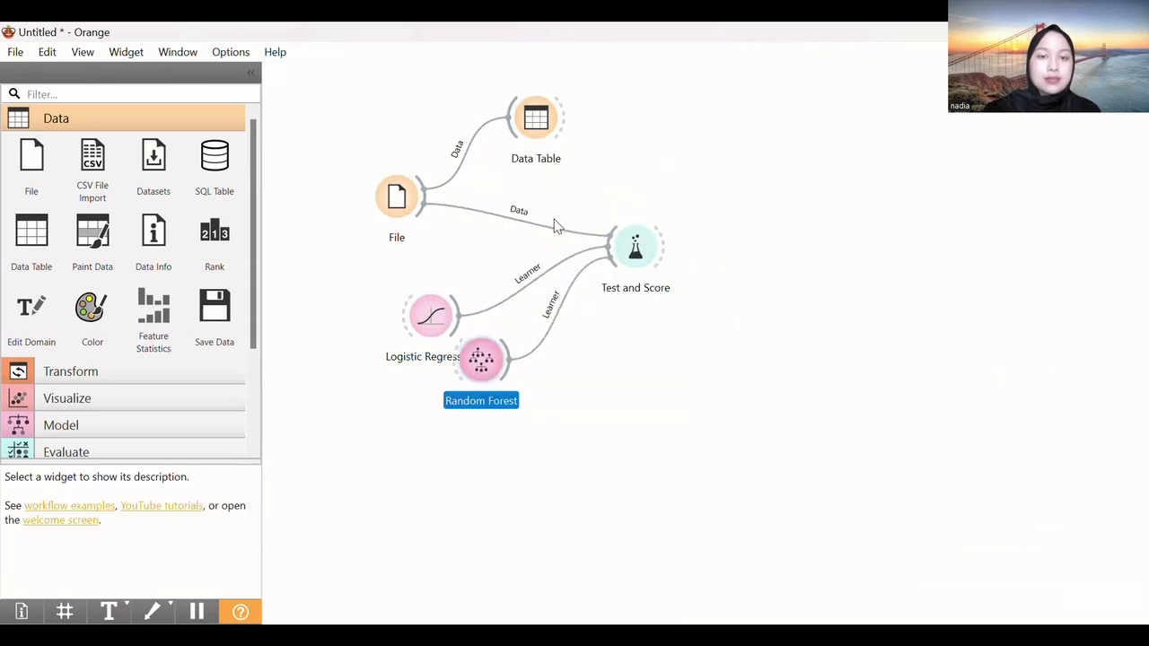
{"action": "left_click_drag", "start_coordinate": [608, 241], "coordinate": [547, 395]}
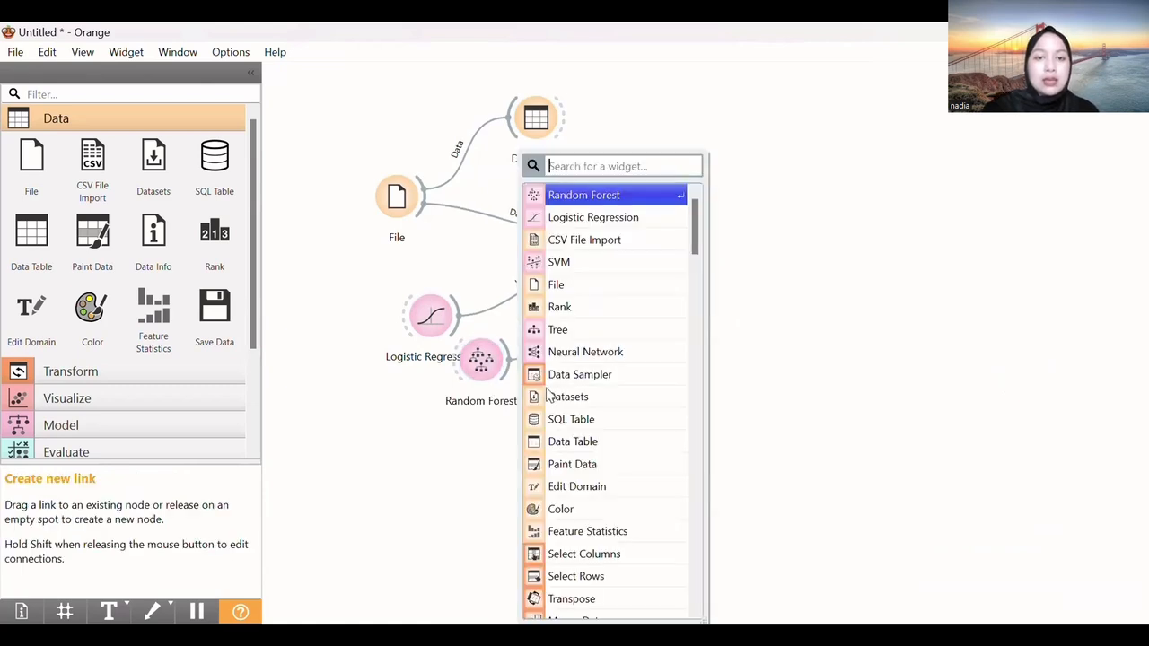
{"action": "left_click", "coordinate": [568, 271]}
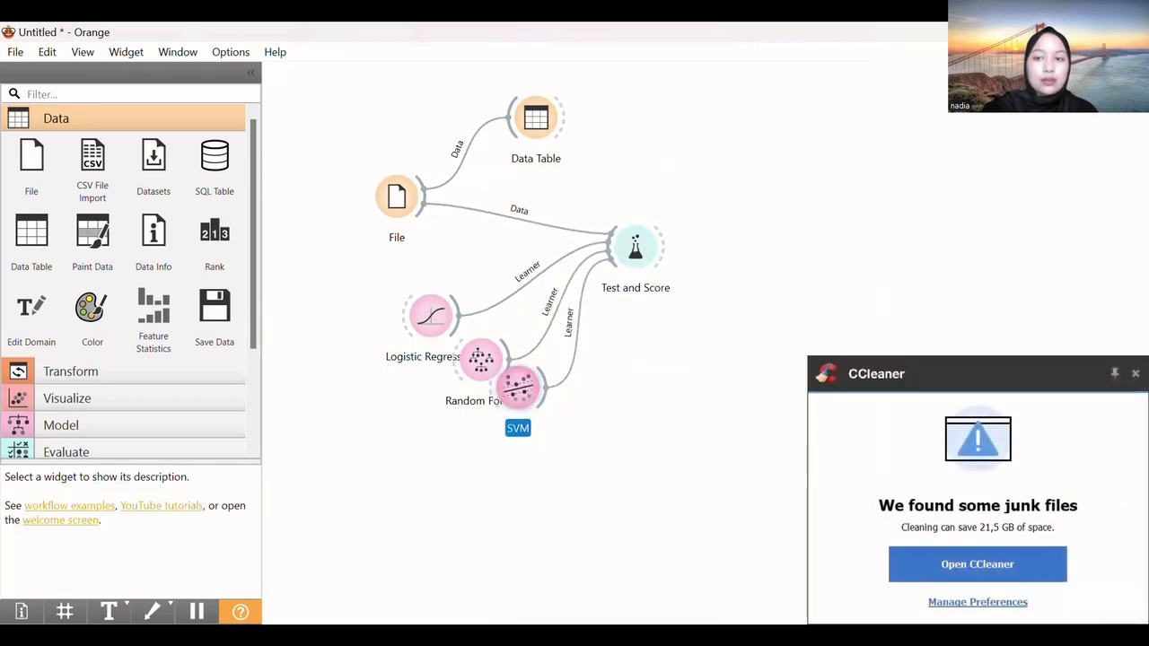
{"action": "left_click", "coordinate": [1135, 375]}
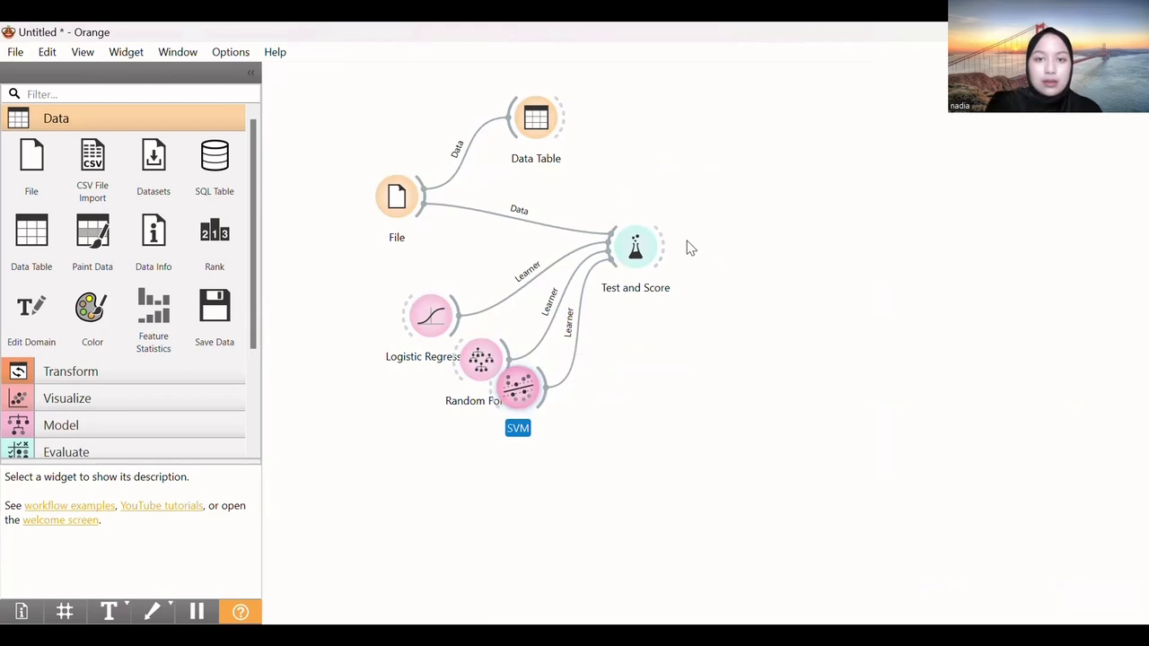
{"action": "left_click_drag", "start_coordinate": [665, 254], "coordinate": [798, 243]}
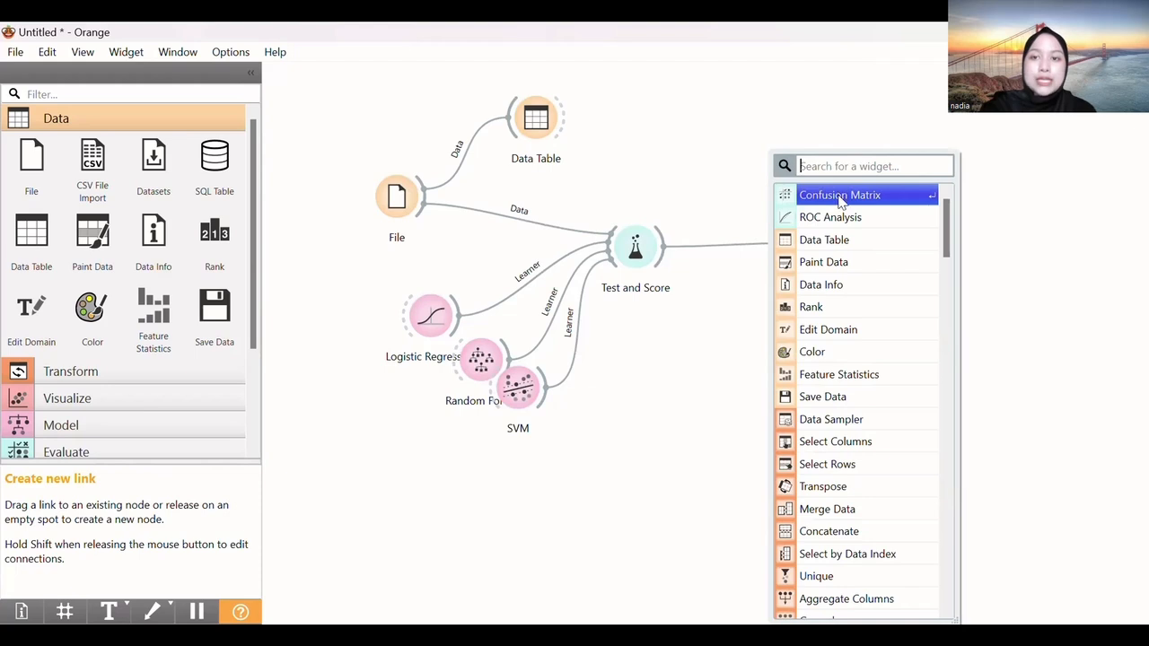
Add a Confusion Matrix after Test and Score and set its Data Table (1) link to Data → Data
{"action": "left_click", "coordinate": [840, 198]}
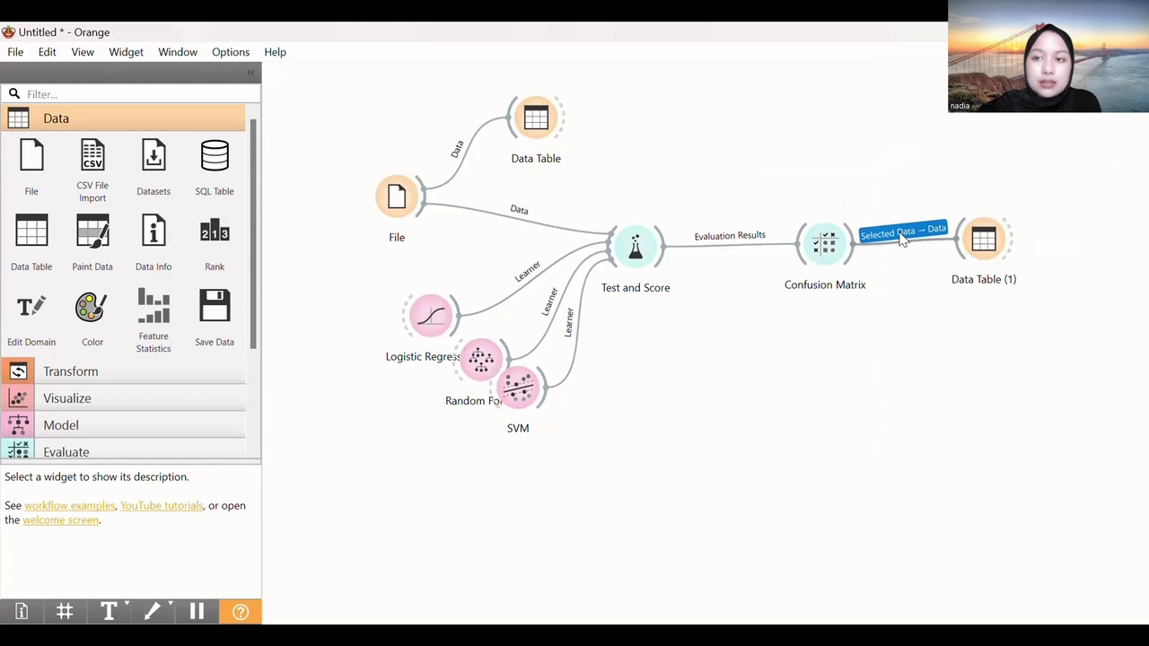
{"action": "double_click", "coordinate": [902, 235]}
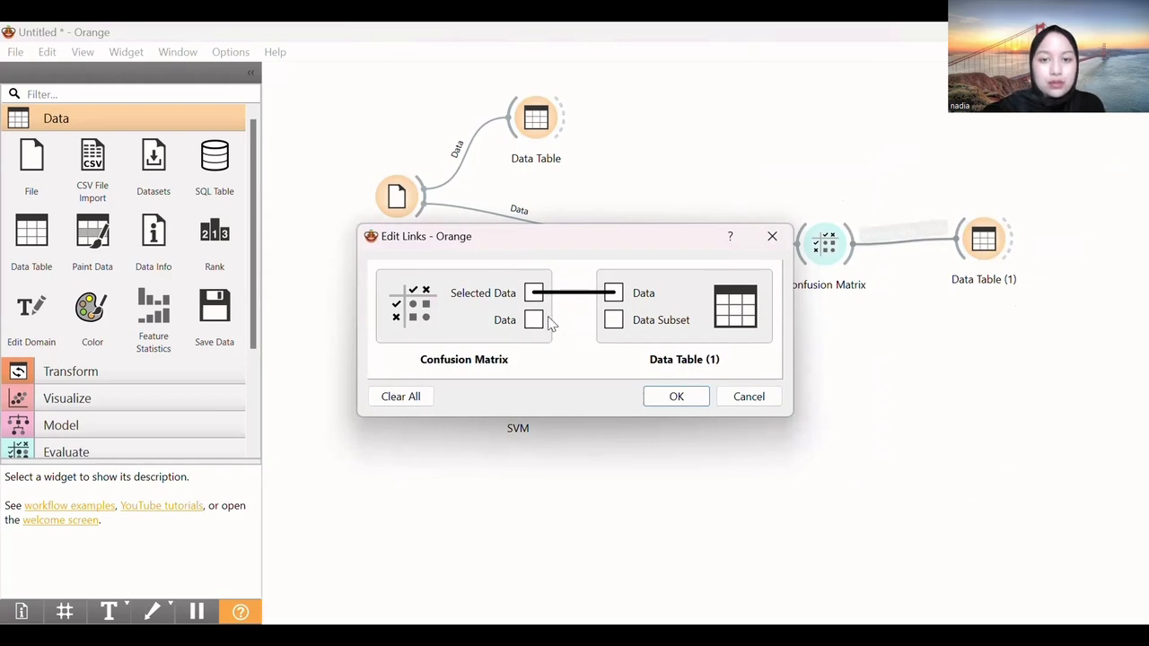
{"action": "left_click_drag", "start_coordinate": [537, 323], "coordinate": [616, 292]}
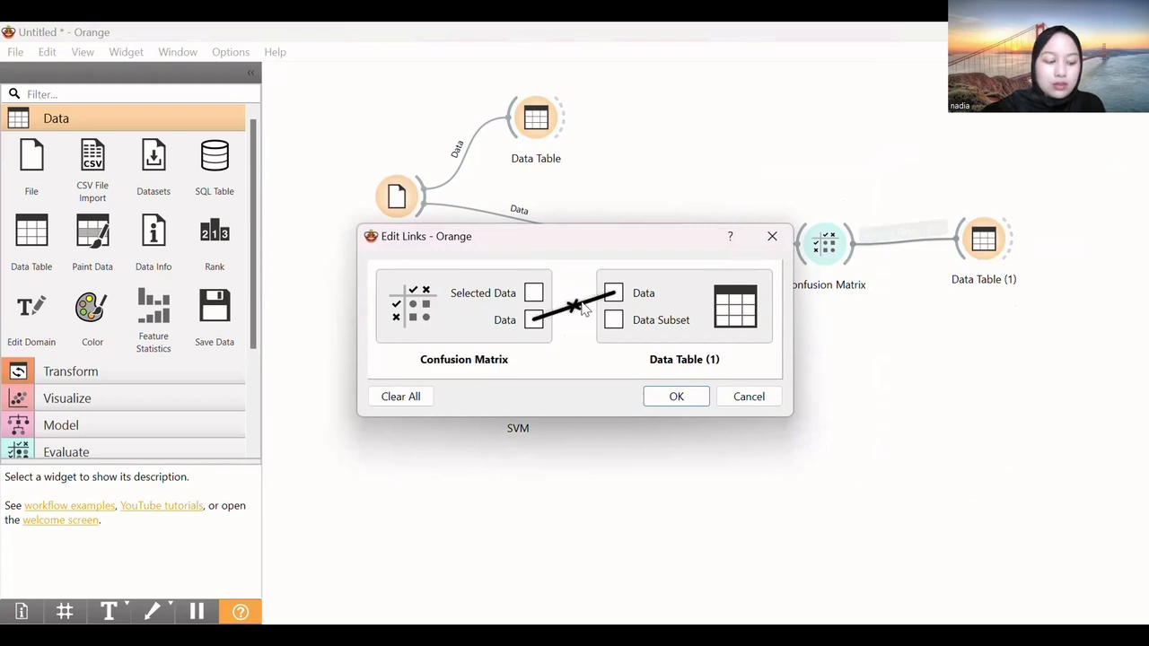
{"action": "left_click", "coordinate": [669, 398]}
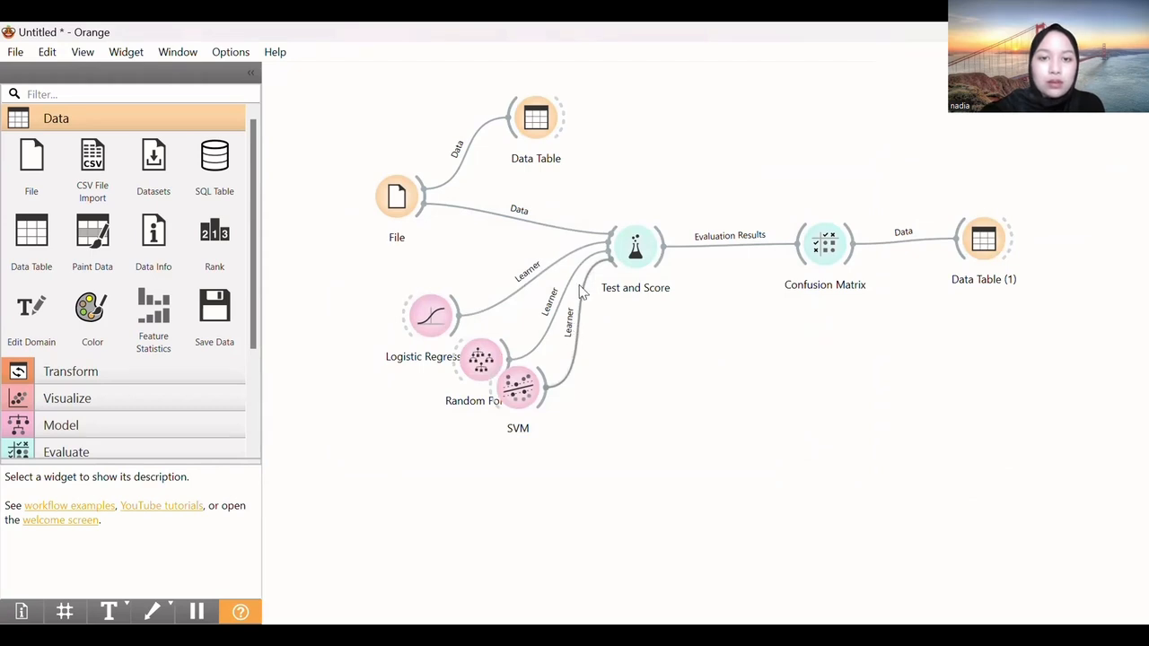
{"action": "double_click", "coordinate": [635, 252]}
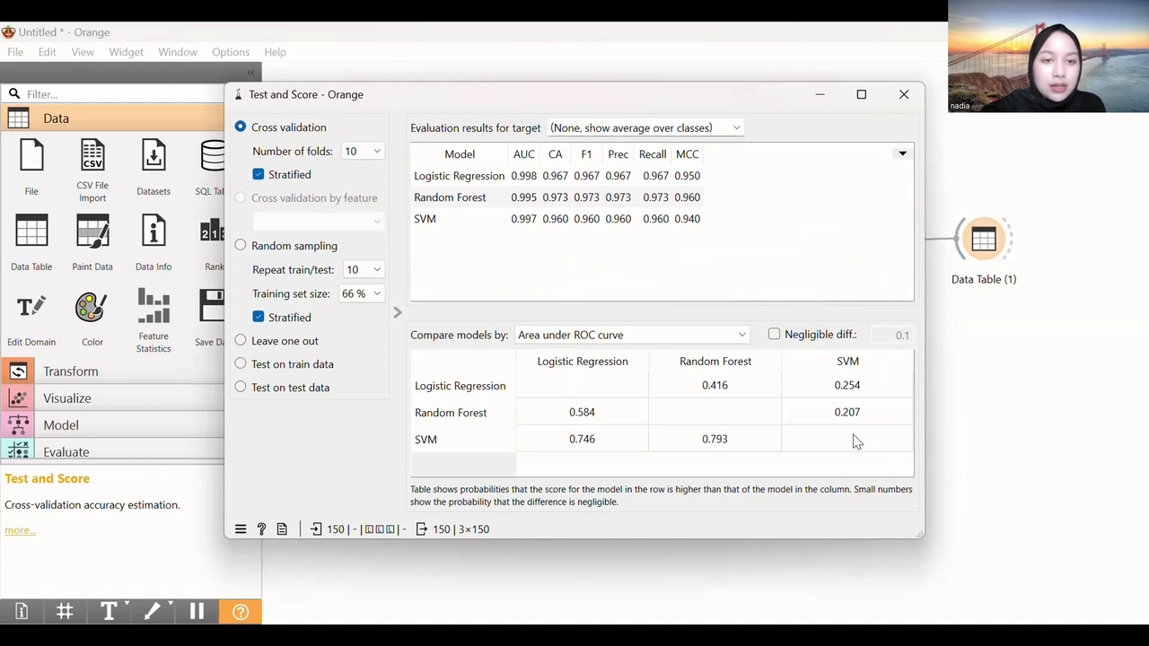
{"action": "left_click", "coordinate": [903, 95]}
Compare the Random Forest and SVM confusion matrices, leaving SVM selected with proportion of predicted shown
{"action": "left_click", "coordinate": [823, 242]}
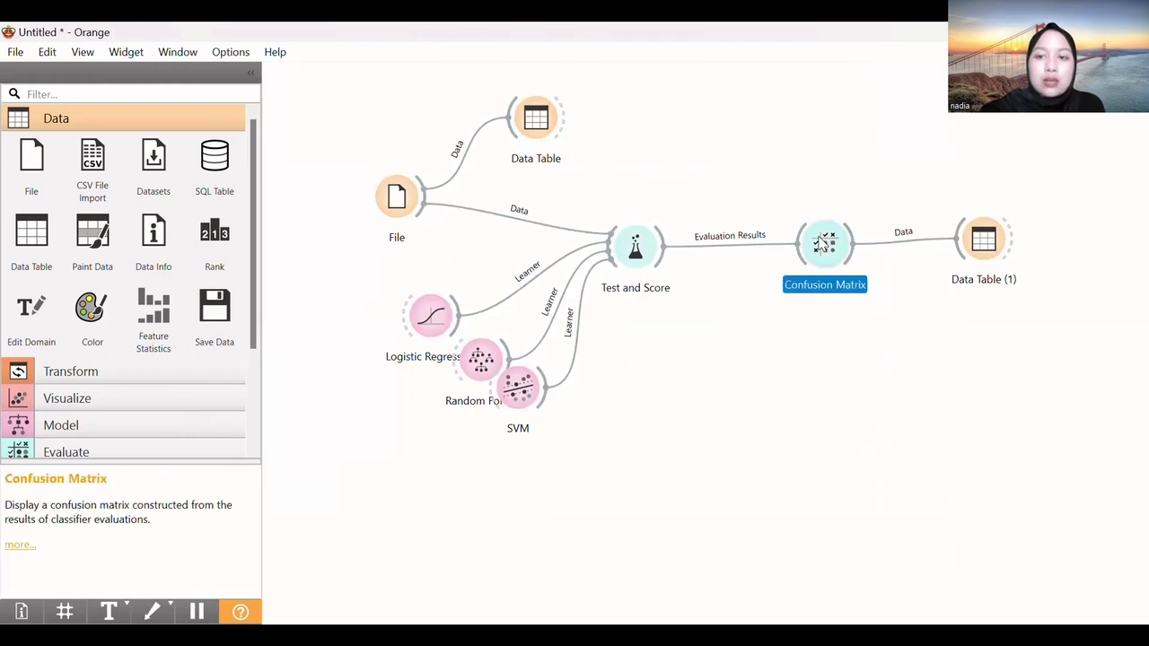
{"action": "double_click", "coordinate": [824, 243]}
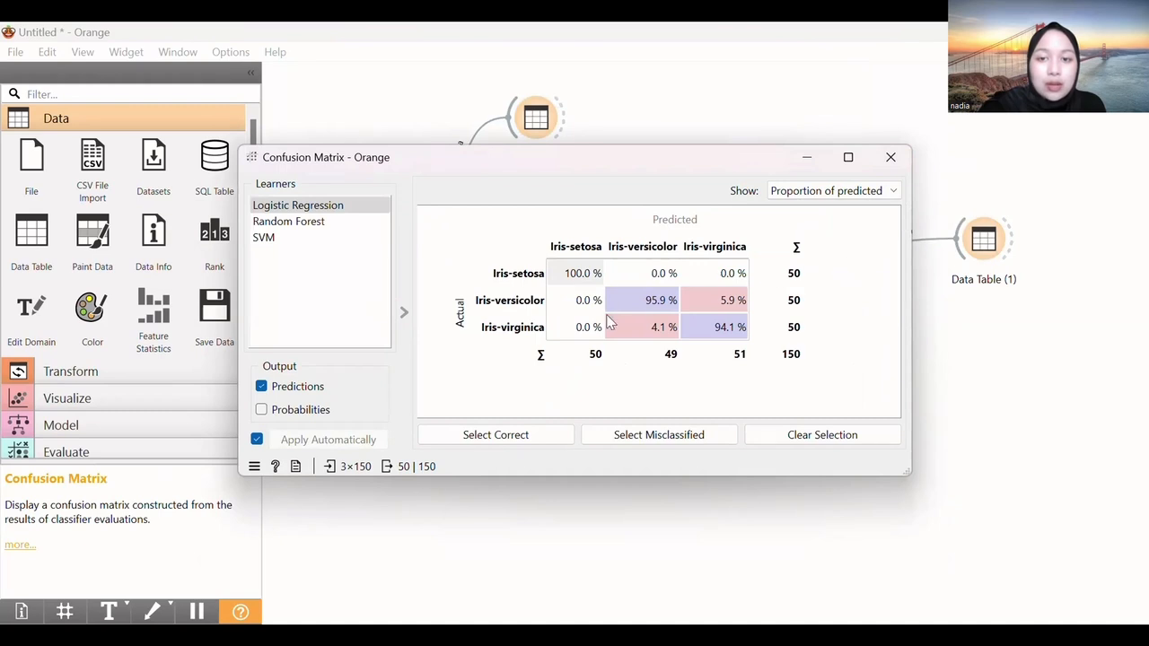
{"action": "left_click", "coordinate": [339, 229]}
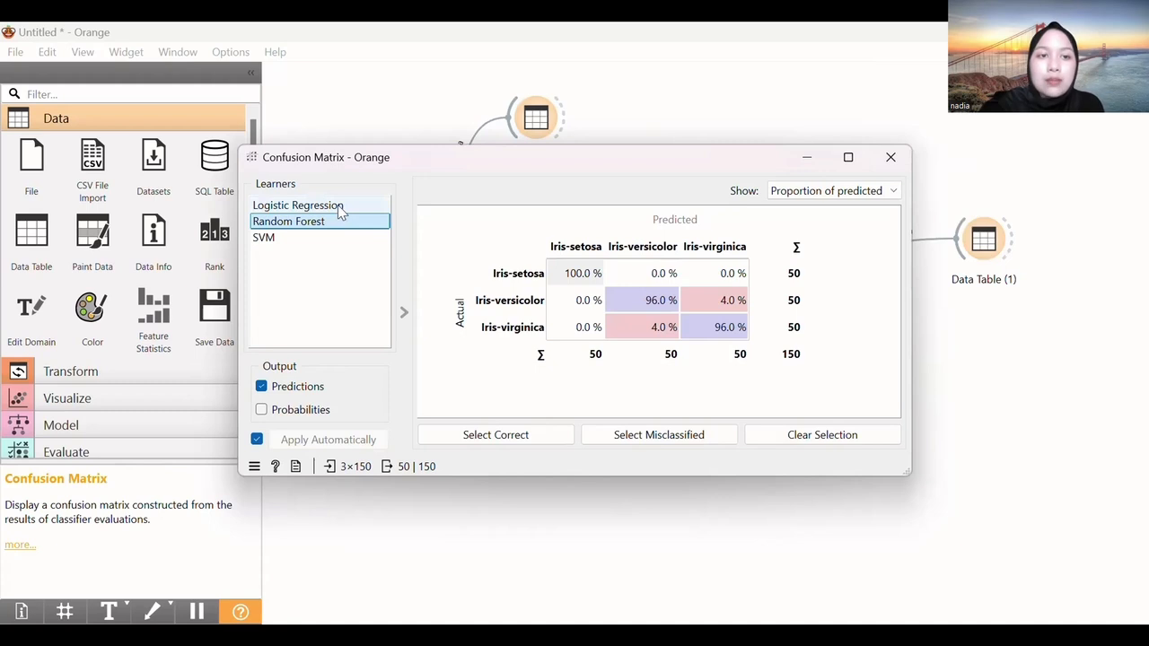
{"action": "left_click", "coordinate": [340, 236]}
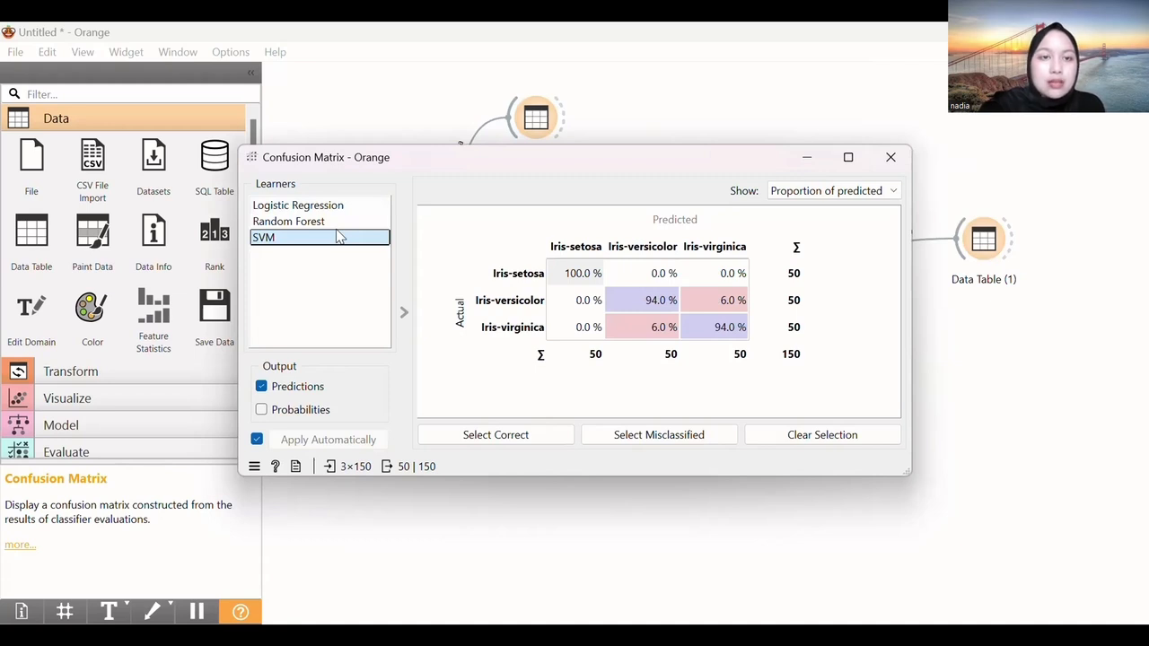
{"action": "left_click", "coordinate": [842, 190]}
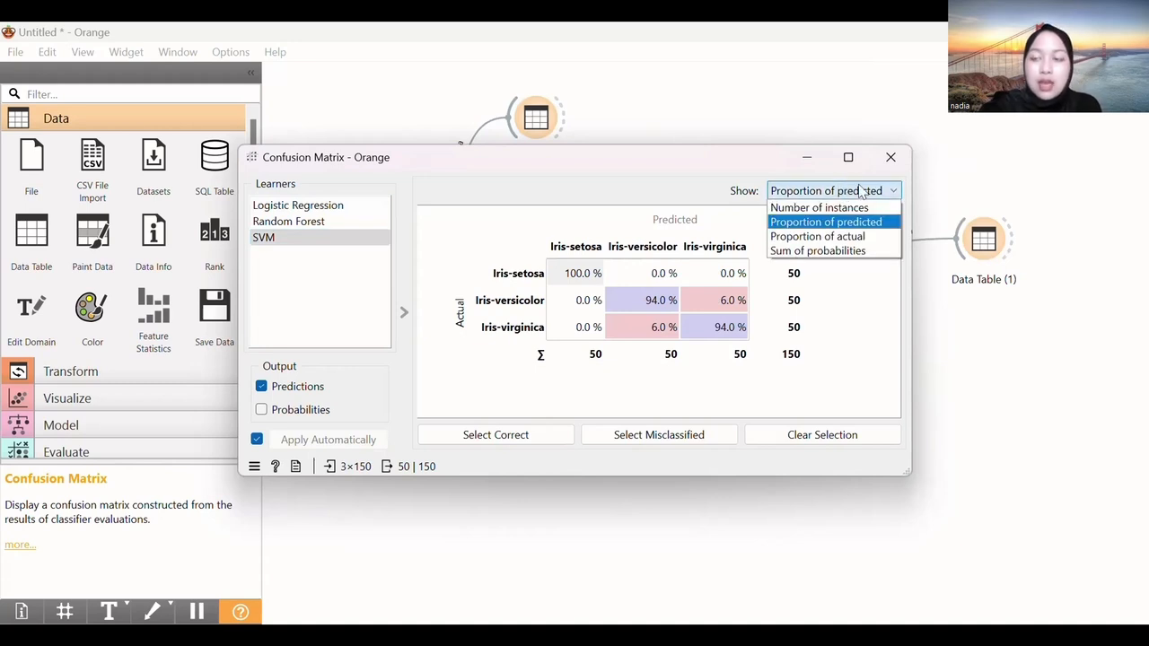
{"action": "left_click", "coordinate": [893, 226]}
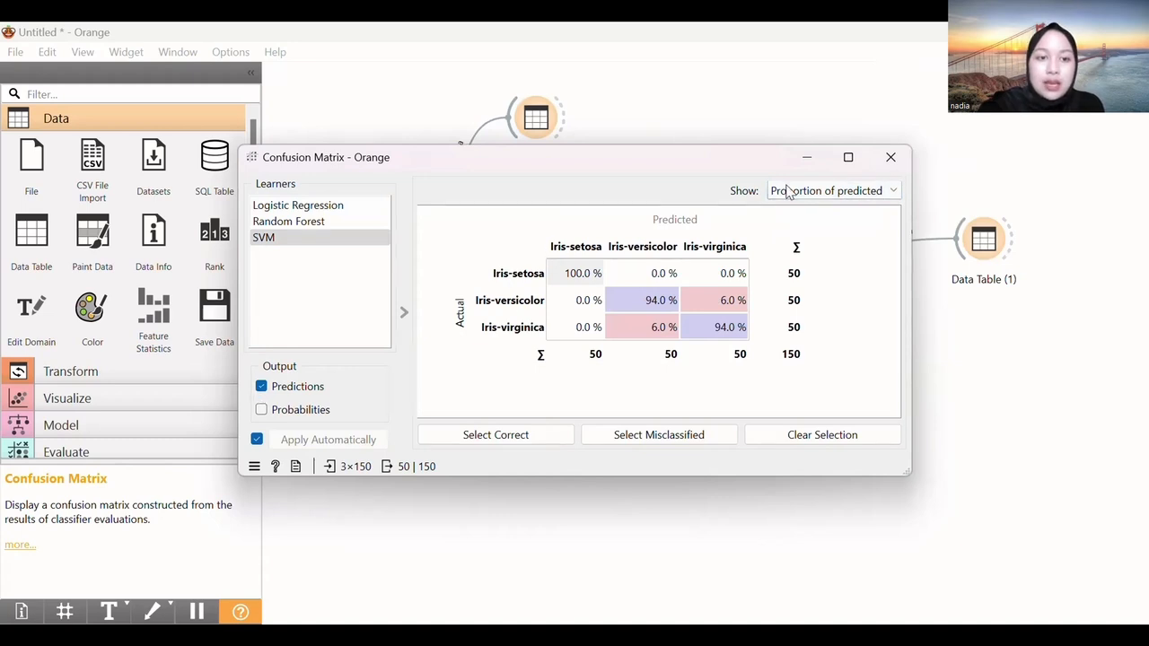
{"action": "left_click", "coordinate": [890, 158]}
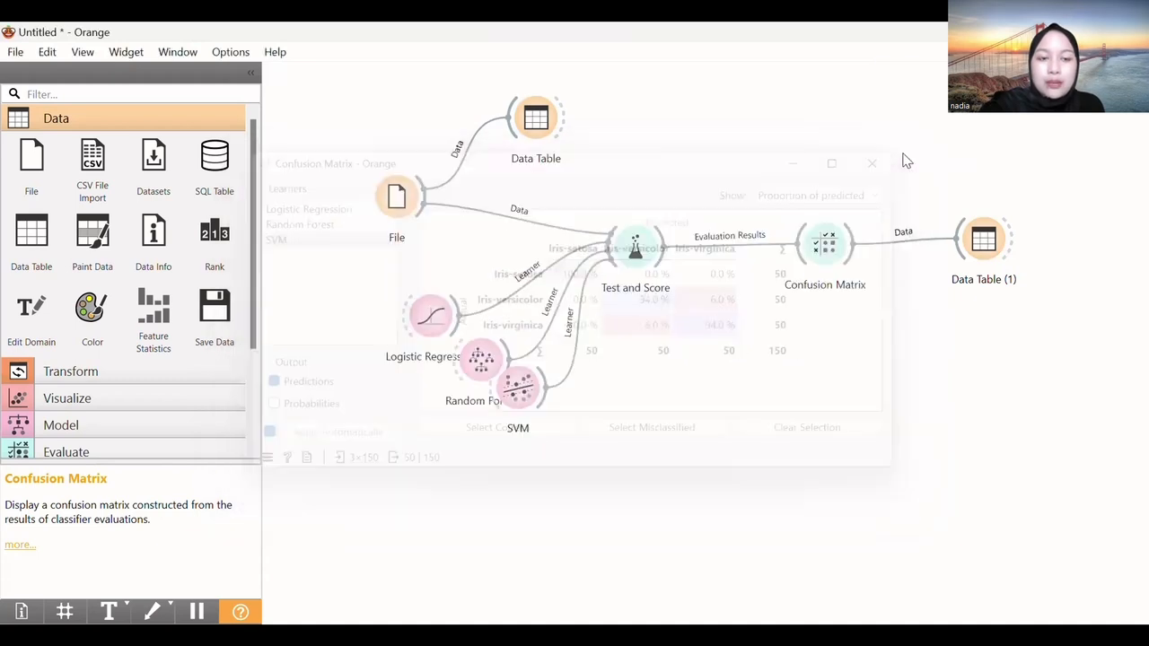
{"action": "double_click", "coordinate": [988, 241]}
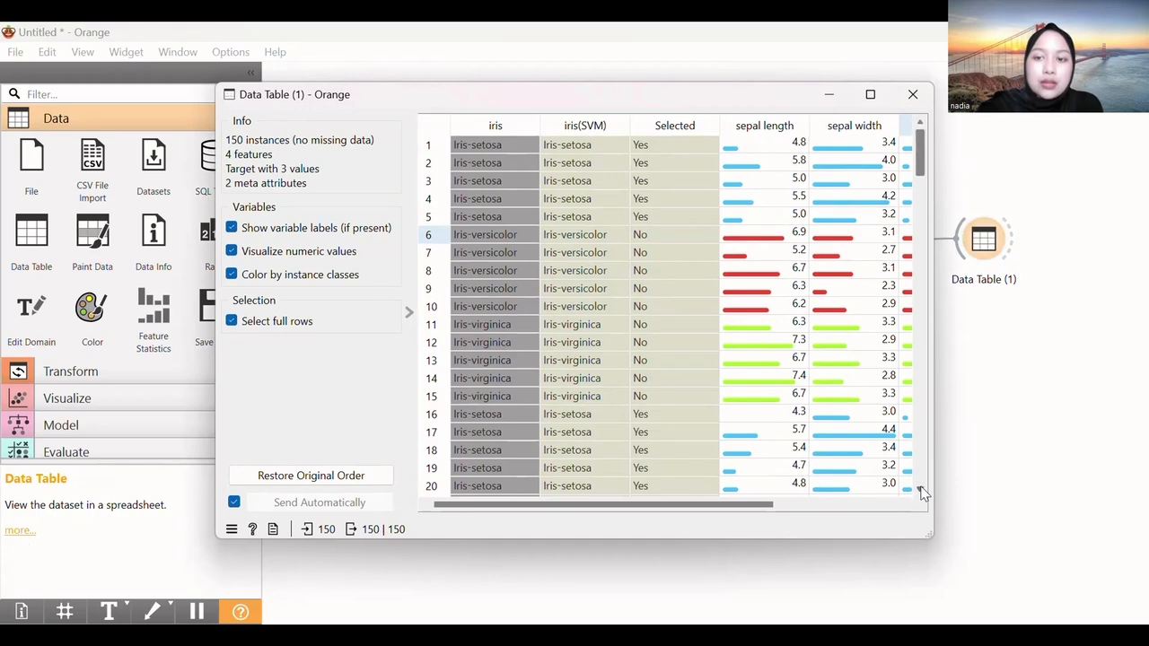
{"action": "left_click", "coordinate": [921, 489]}
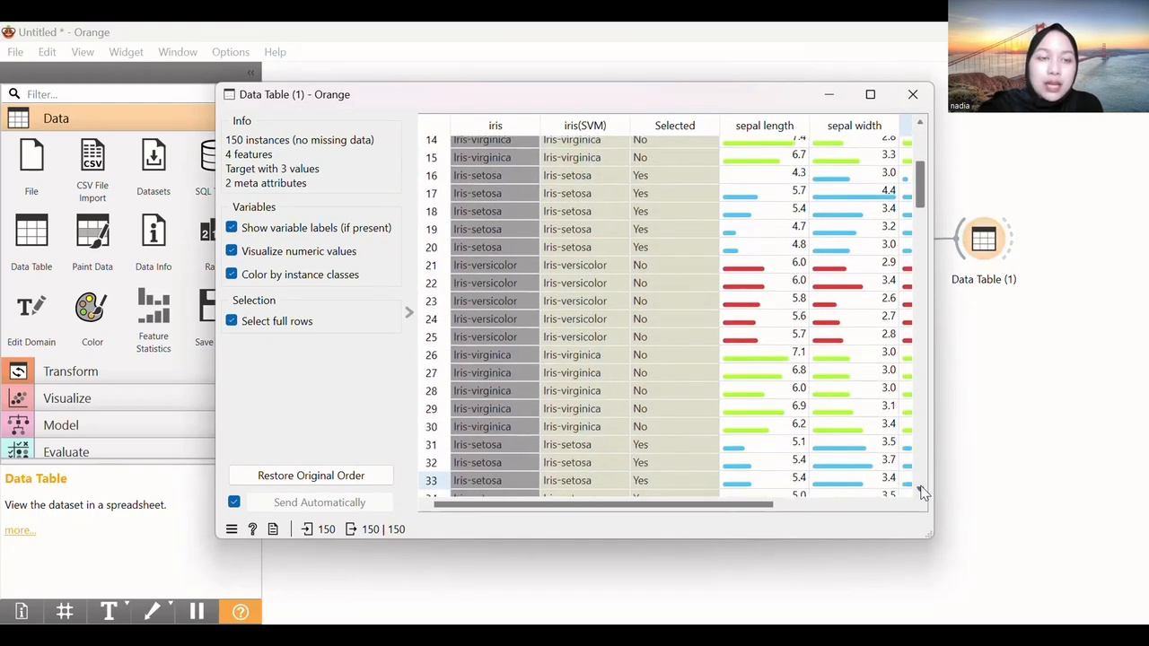
{"action": "left_click", "coordinate": [921, 490]}
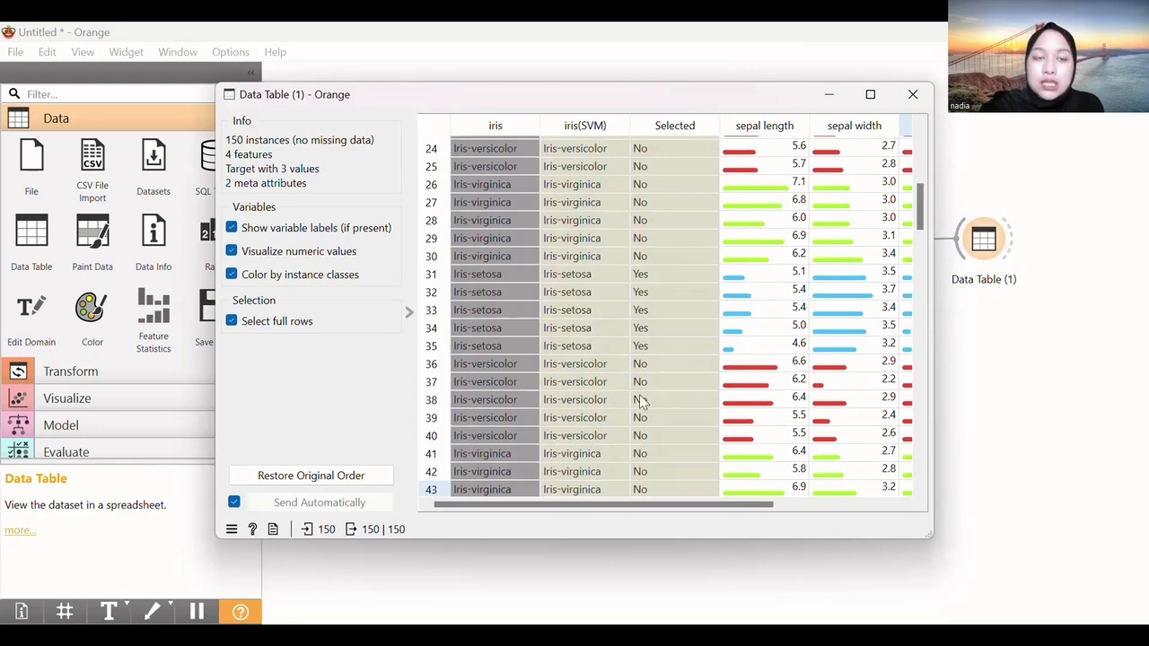
{"action": "left_click", "coordinate": [920, 492]}
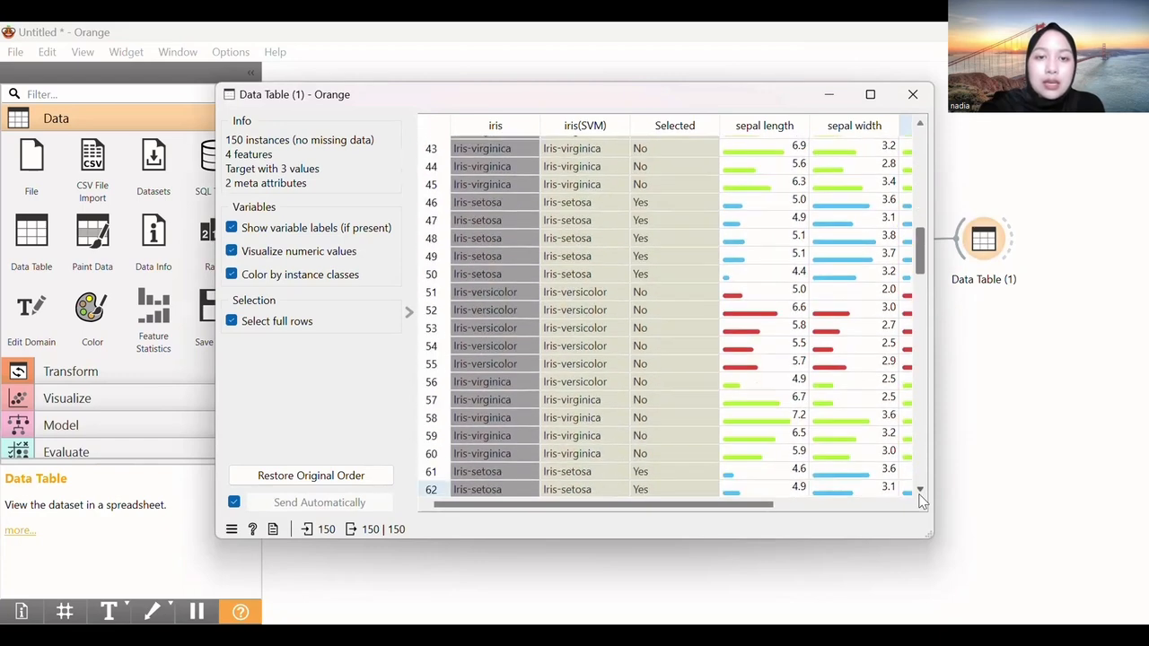
{"action": "left_click", "coordinate": [803, 506]}
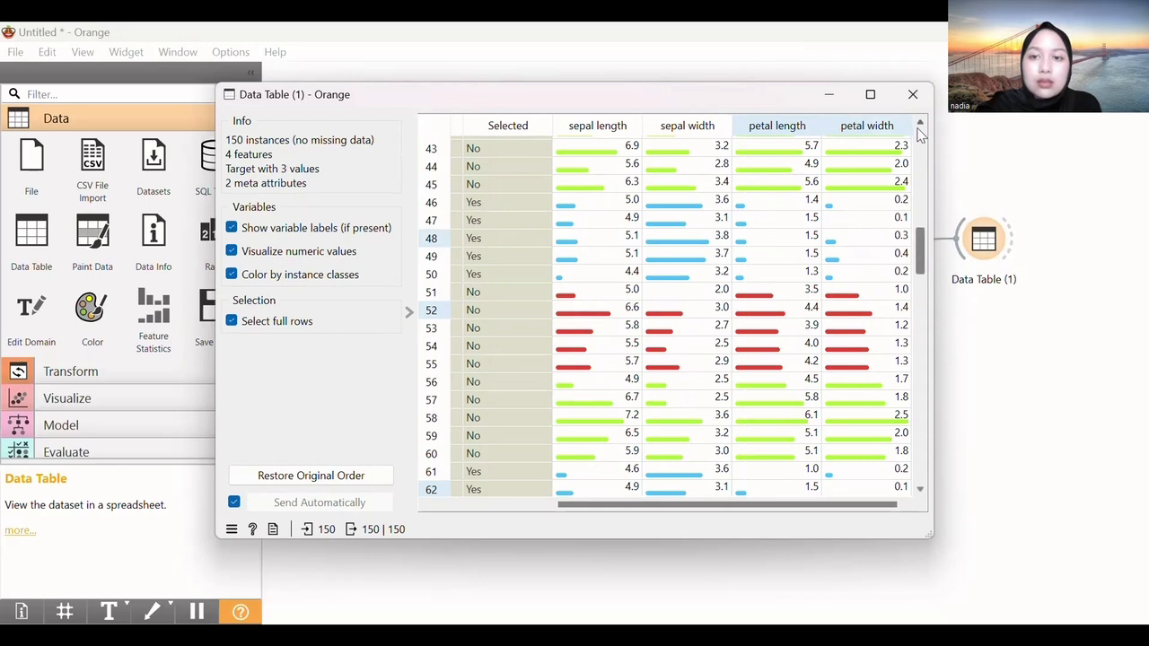
{"action": "left_click", "coordinate": [919, 134]}
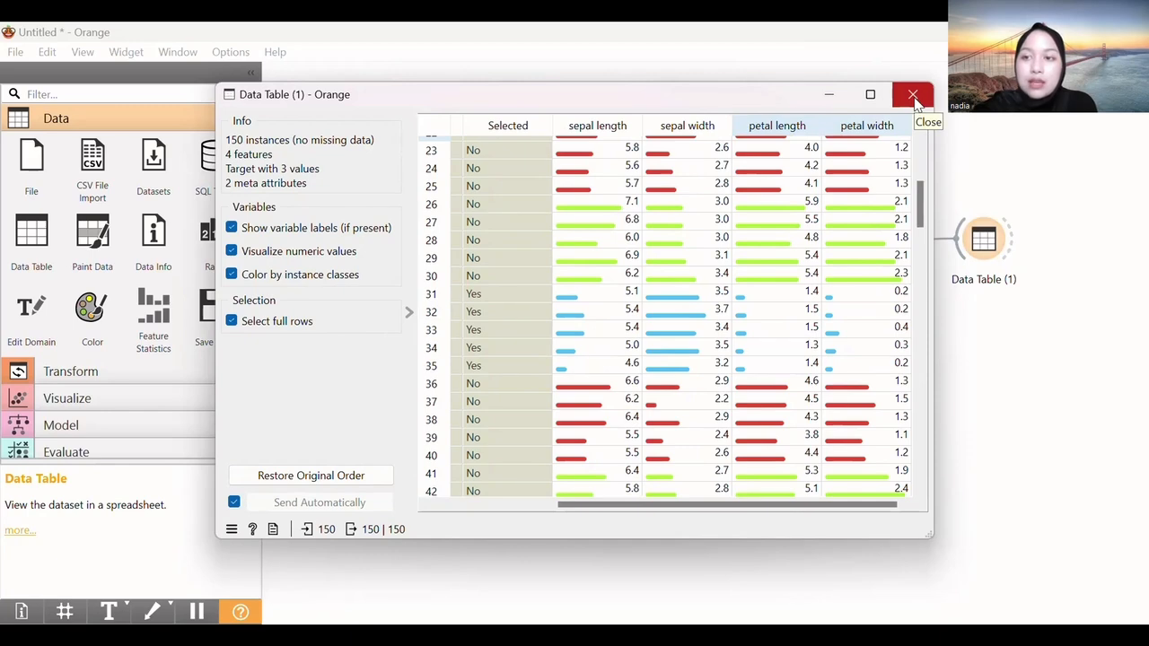
{"action": "left_click", "coordinate": [913, 96]}
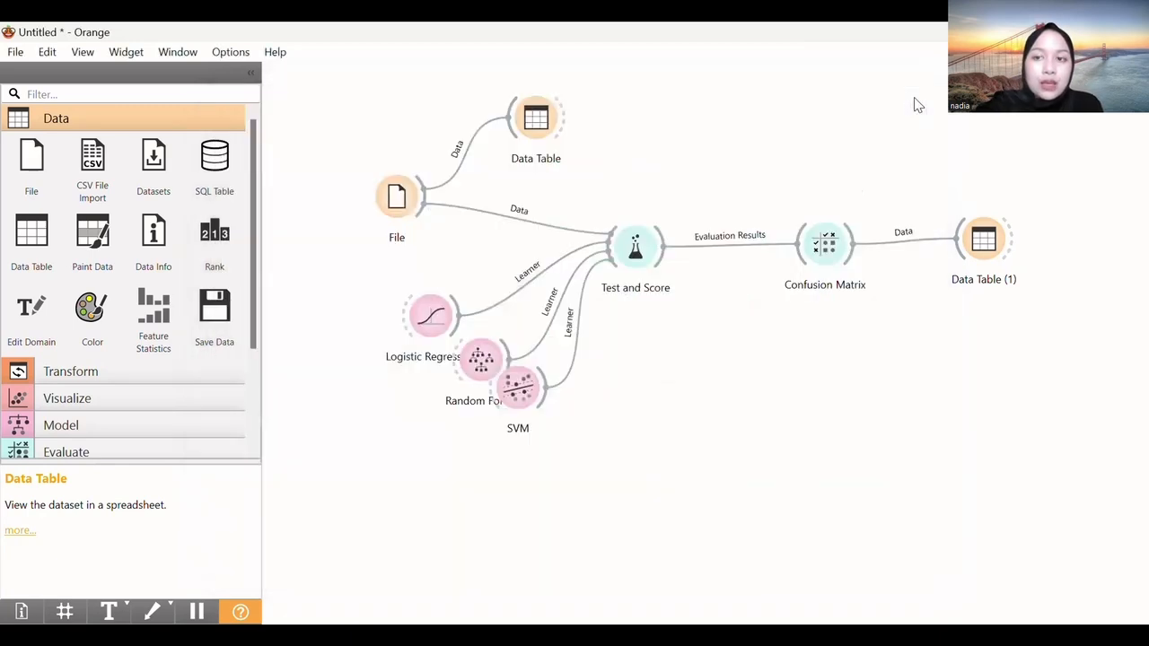
Open the original iris Data Table and scroll through its 150 rows
{"action": "double_click", "coordinate": [529, 119]}
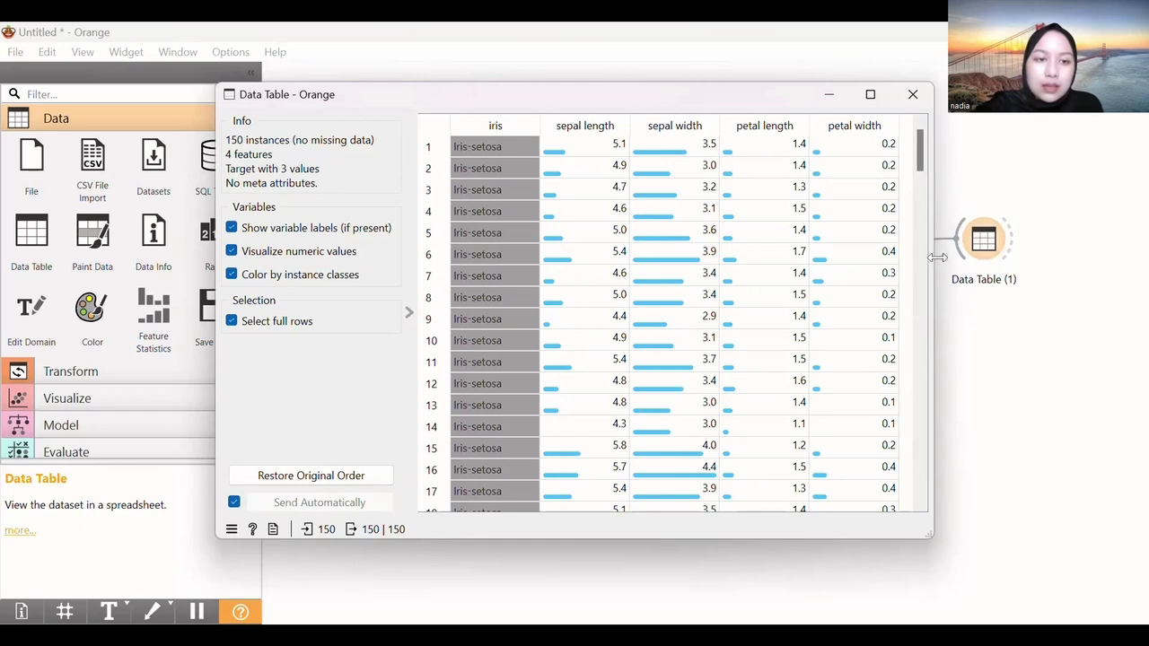
{"action": "left_click_drag", "start_coordinate": [923, 252], "coordinate": [917, 503]}
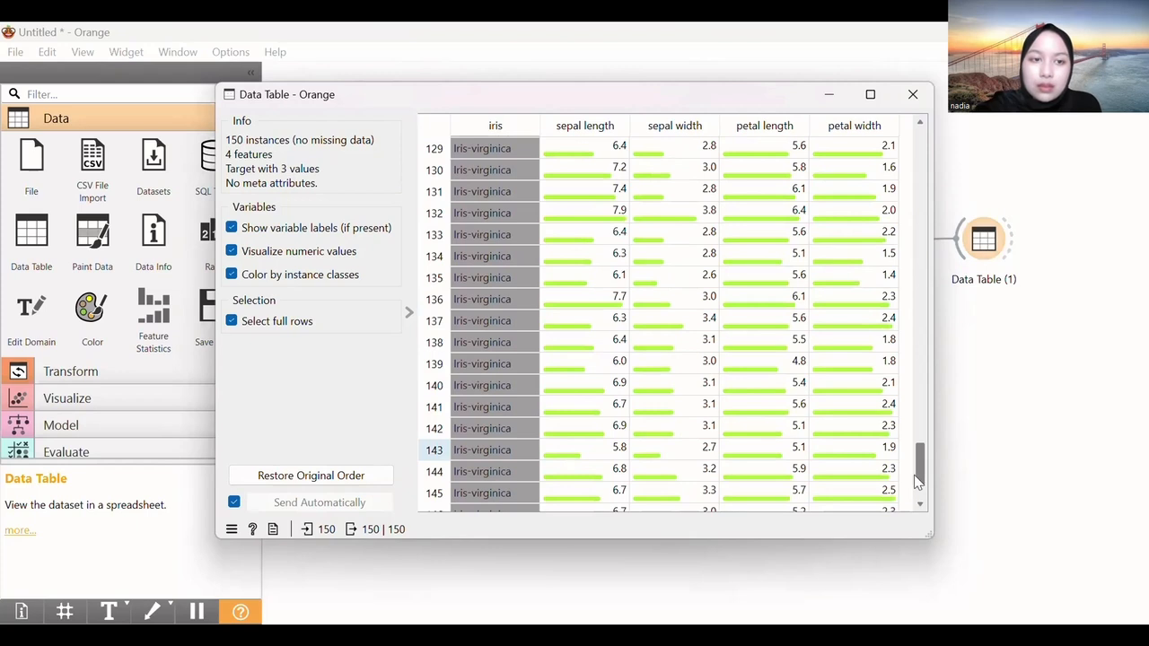